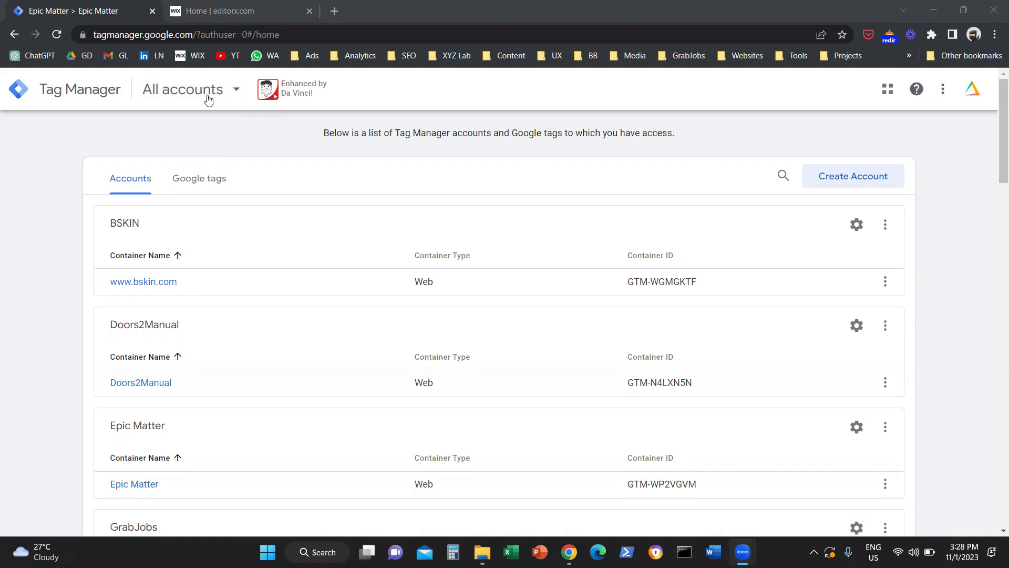
Step: Highlight part of the Tag Manager page address, then deselect it
{"action": "left_click_drag", "start_coordinate": [194, 35], "coordinate": [88, 32]}
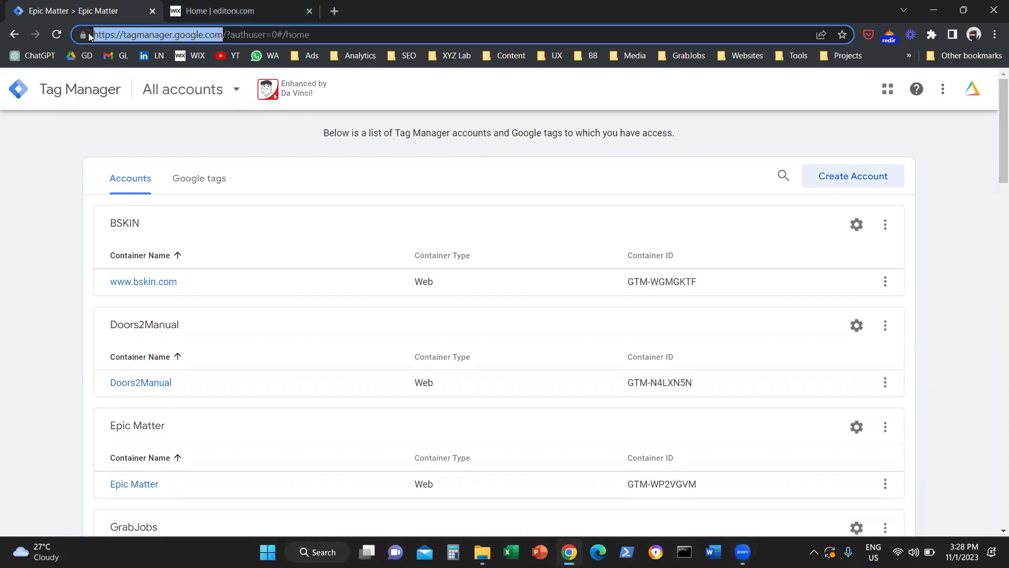
{"action": "left_click", "coordinate": [253, 152]}
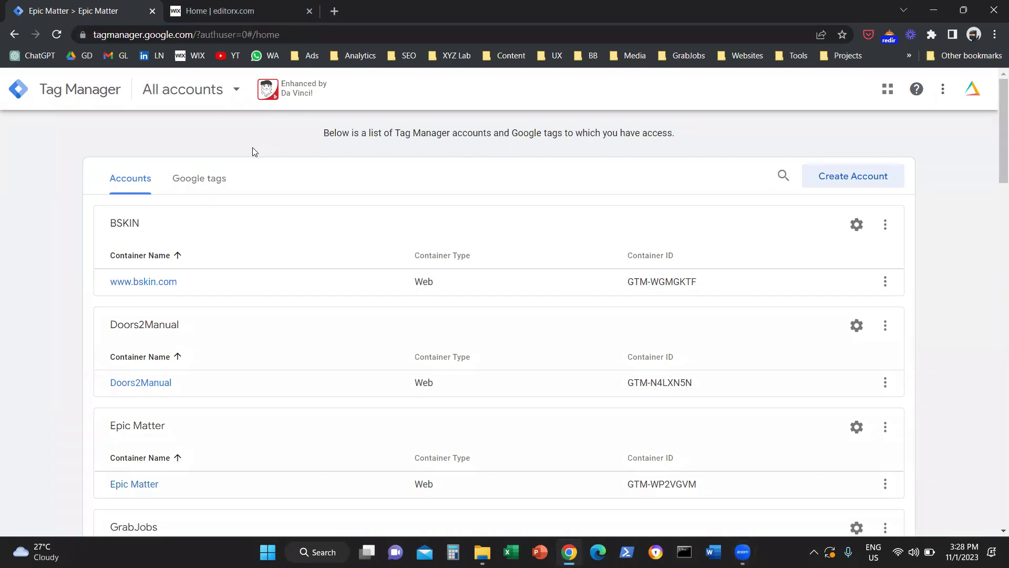
Step: Start a new account named 'Test 123456' with Indonesia as the country
{"action": "left_click", "coordinate": [885, 181]}
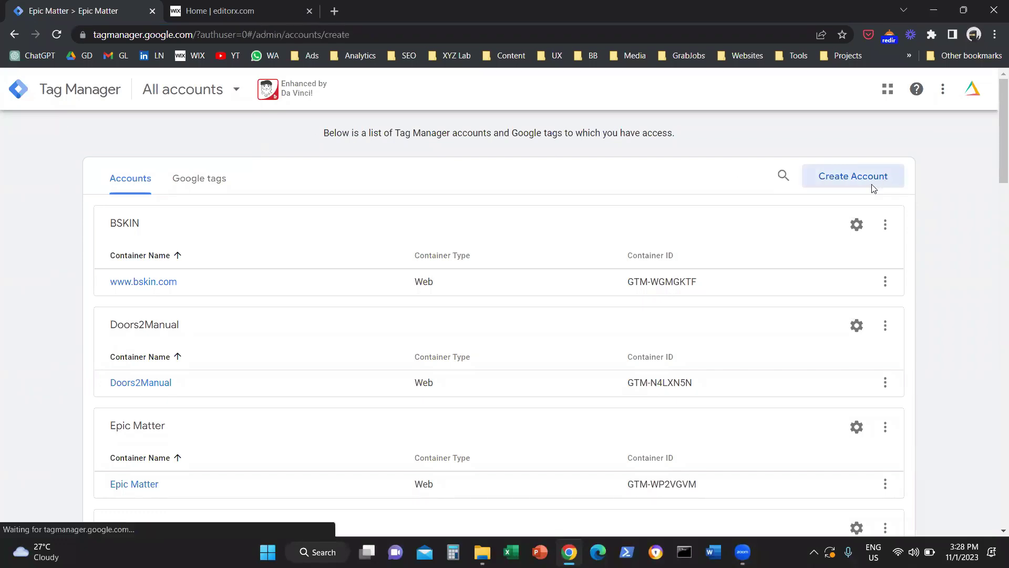
{"action": "left_click", "coordinate": [267, 279]}
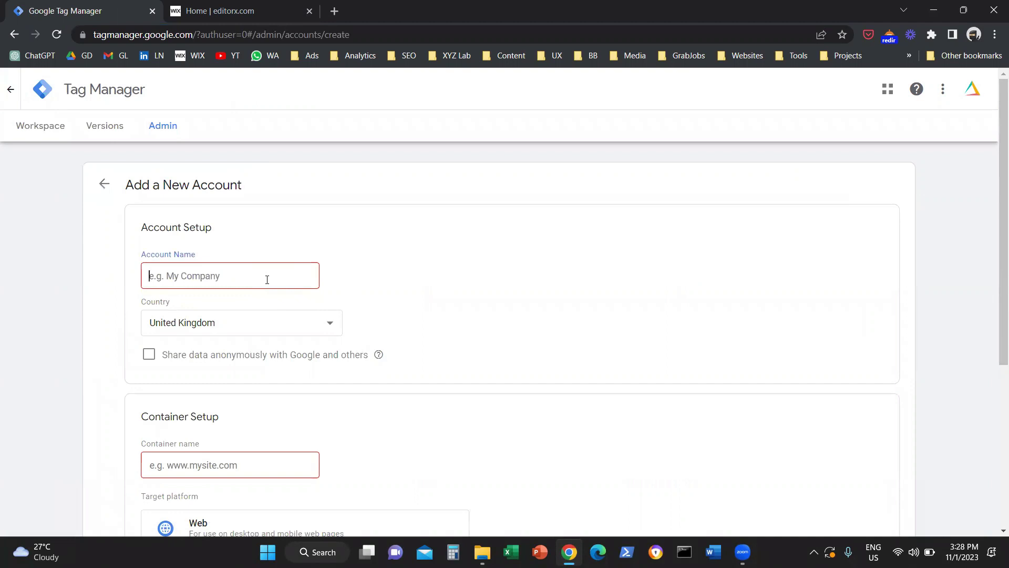
{"action": "type", "text": "Test 12345"}
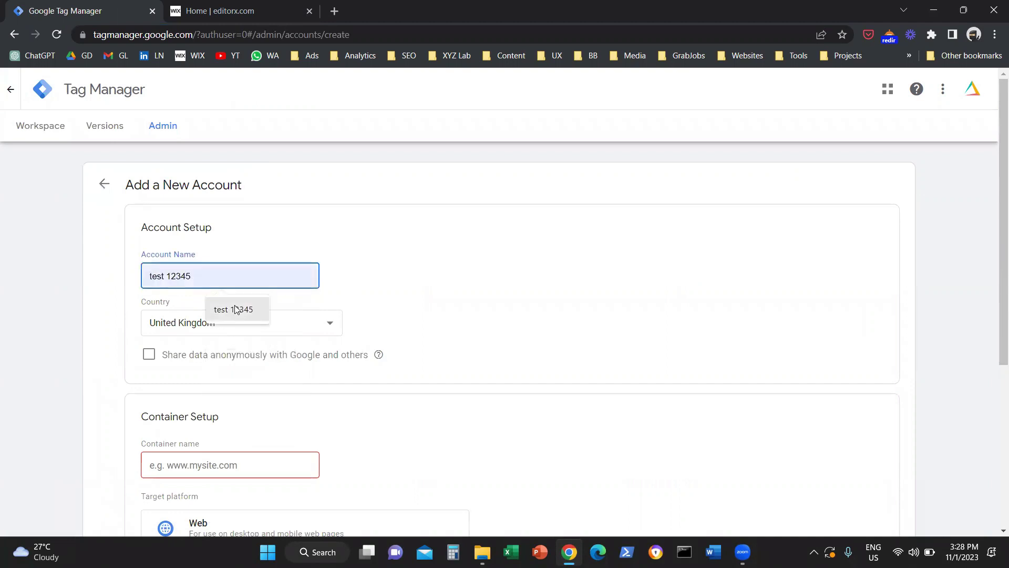
{"action": "type", "text": "6"}
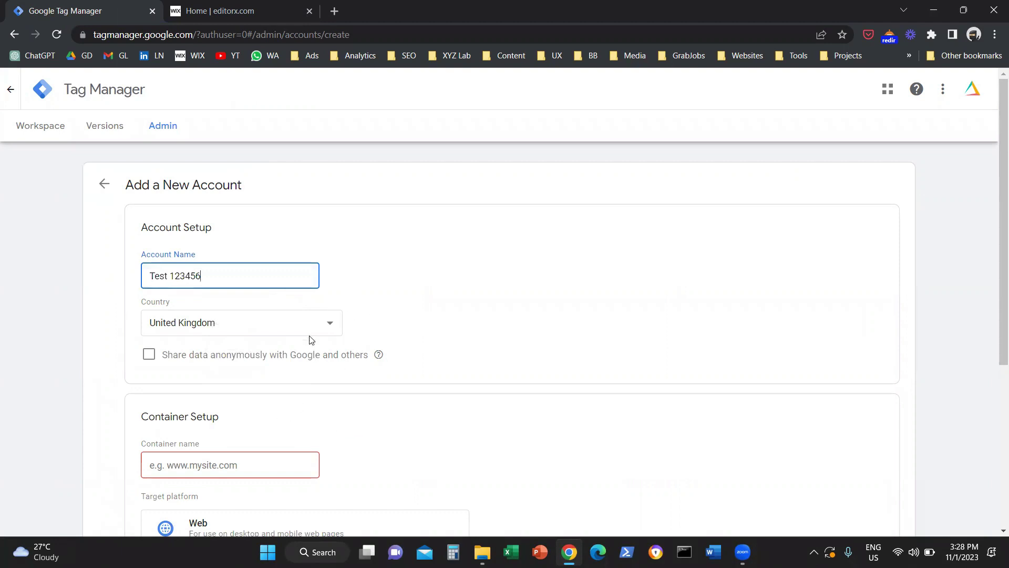
{"action": "left_click", "coordinate": [313, 329]}
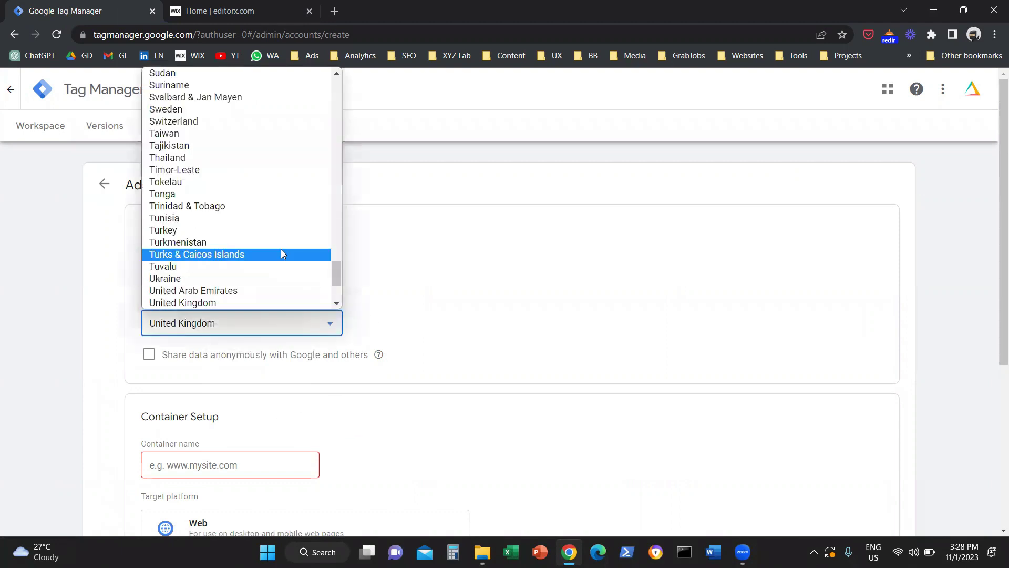
{"action": "type", "text": "indo"}
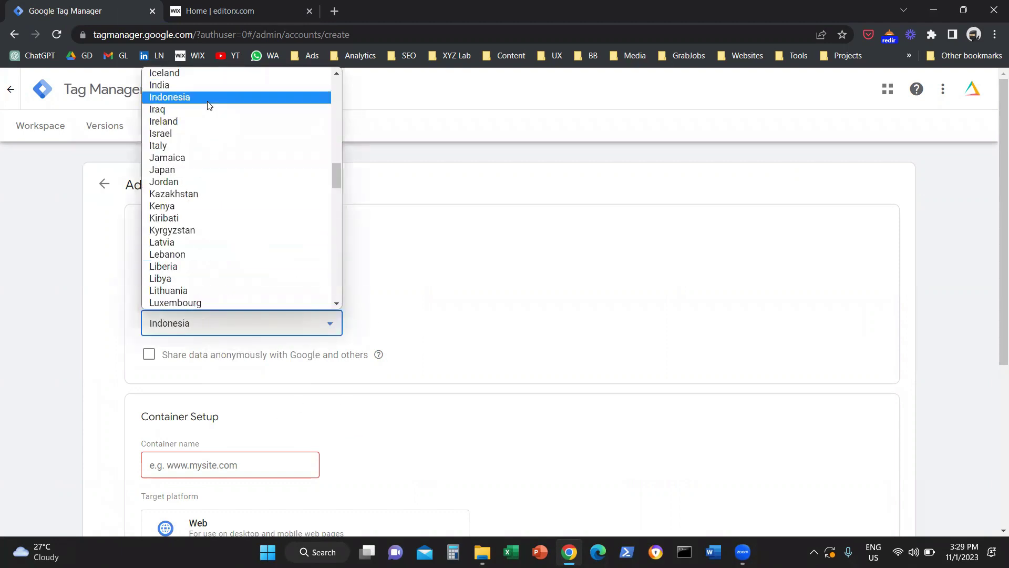
{"action": "left_click", "coordinate": [209, 105]}
{"action": "scroll", "coordinate": [342, 347], "scroll_direction": "down", "scroll_amount": 3}
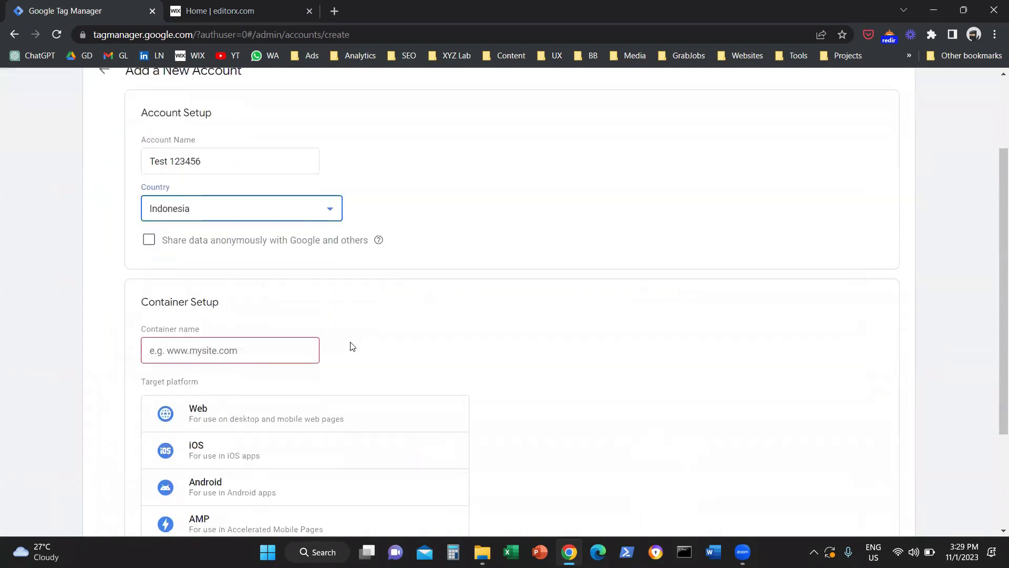
Step: Name the container 'Test Container' and set Web as its target platform
{"action": "left_click", "coordinate": [262, 336]}
{"action": "type", "text": "Test"}
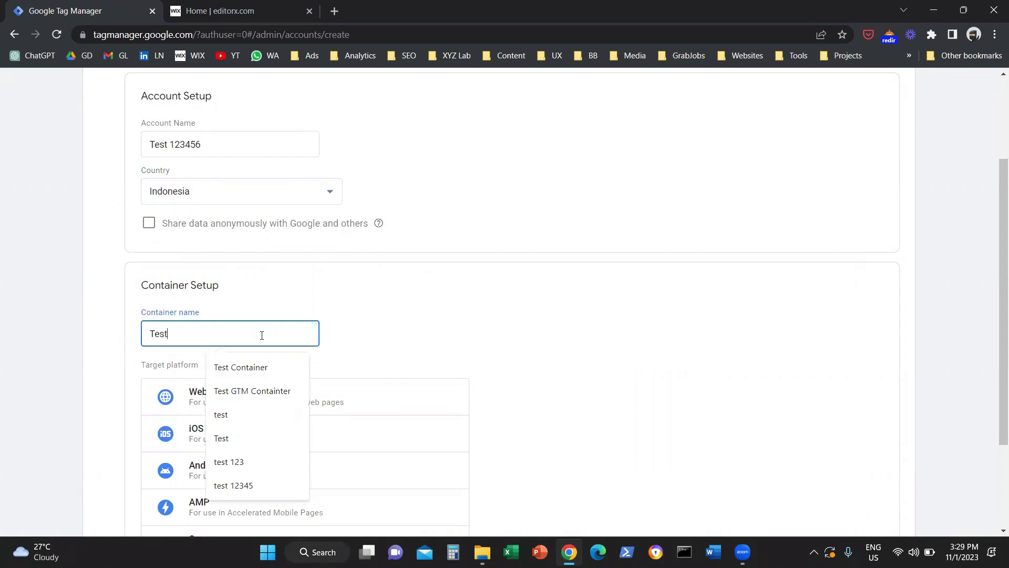
{"action": "left_click", "coordinate": [259, 367]}
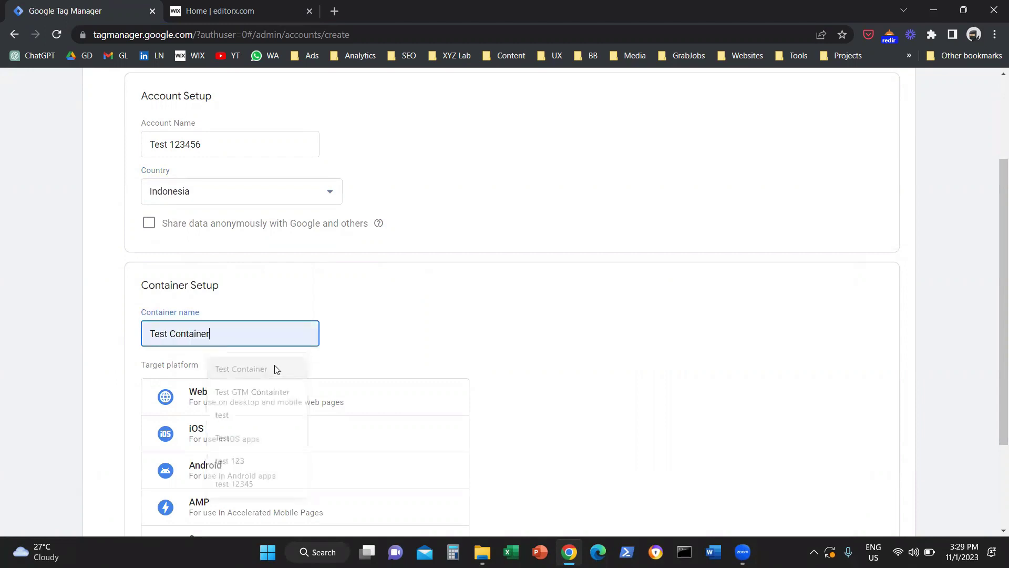
{"action": "scroll", "coordinate": [450, 352], "scroll_direction": "down", "scroll_amount": 1}
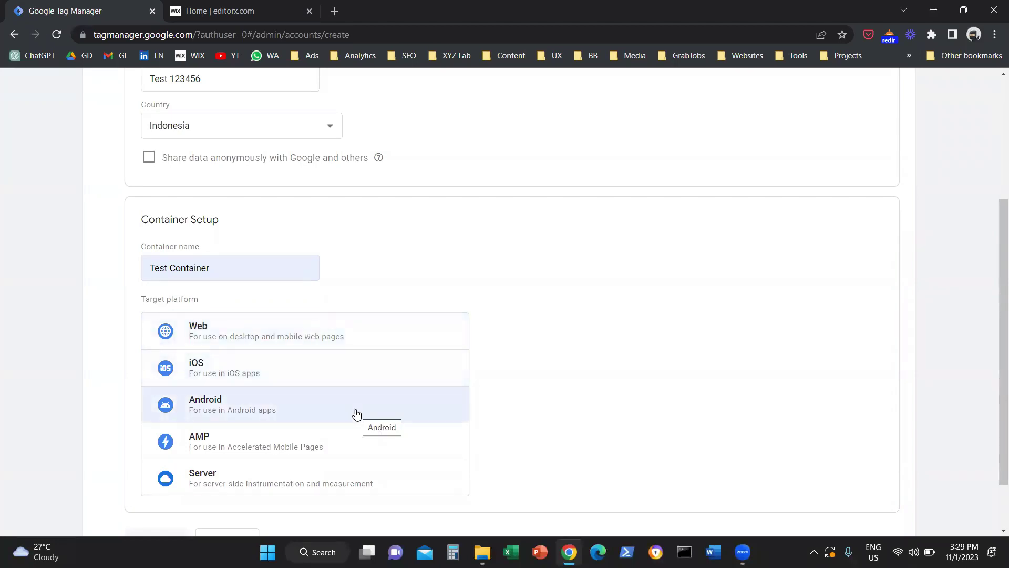
{"action": "left_click", "coordinate": [323, 342]}
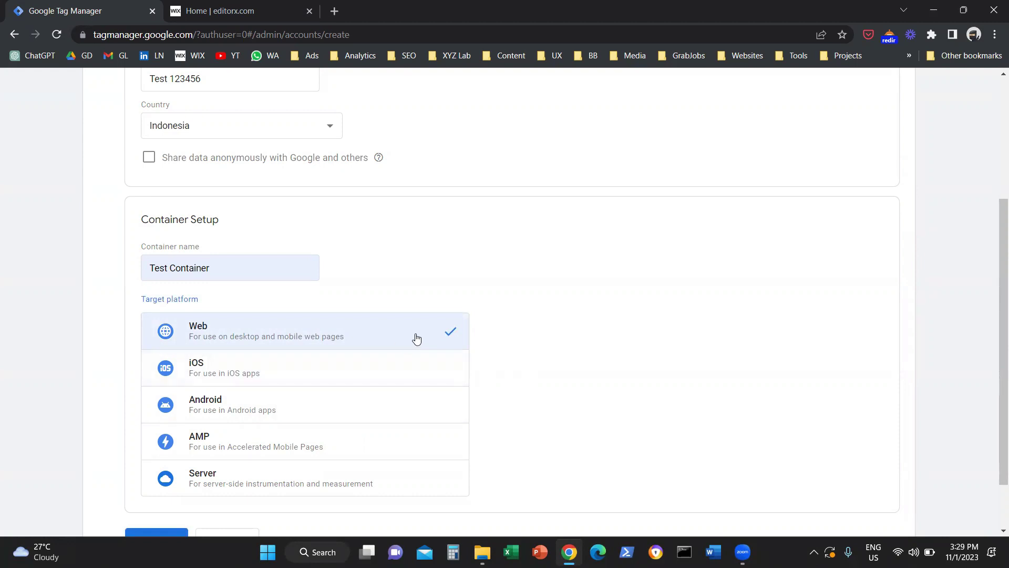
{"action": "scroll", "coordinate": [368, 340], "scroll_direction": "up", "scroll_amount": 3}
{"action": "scroll", "coordinate": [306, 342], "scroll_direction": "down", "scroll_amount": 4}
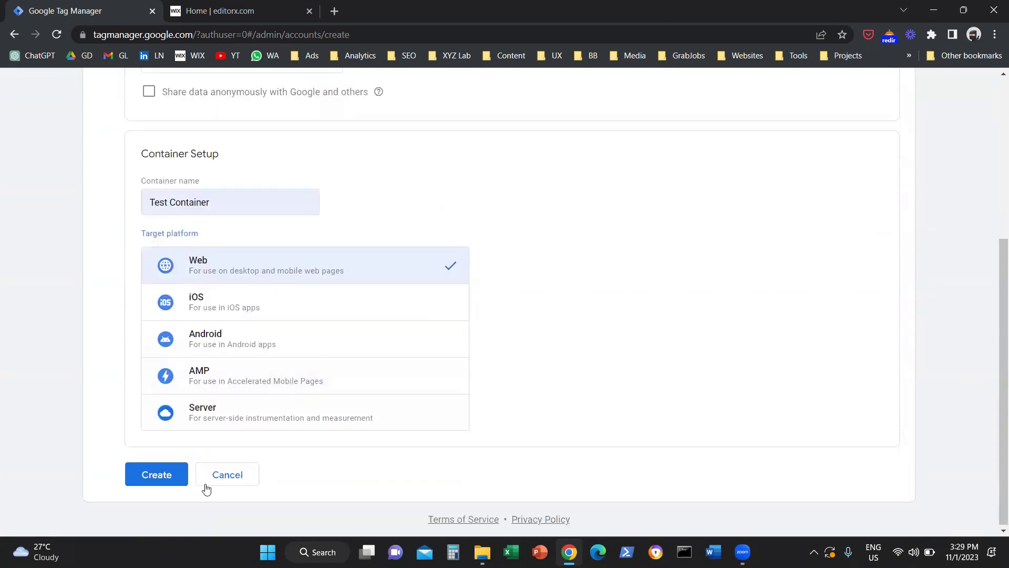
Step: Submit Test 123456, accept the GDPR Data Processing Terms, and agree to the Terms of Service
{"action": "left_click", "coordinate": [162, 476]}
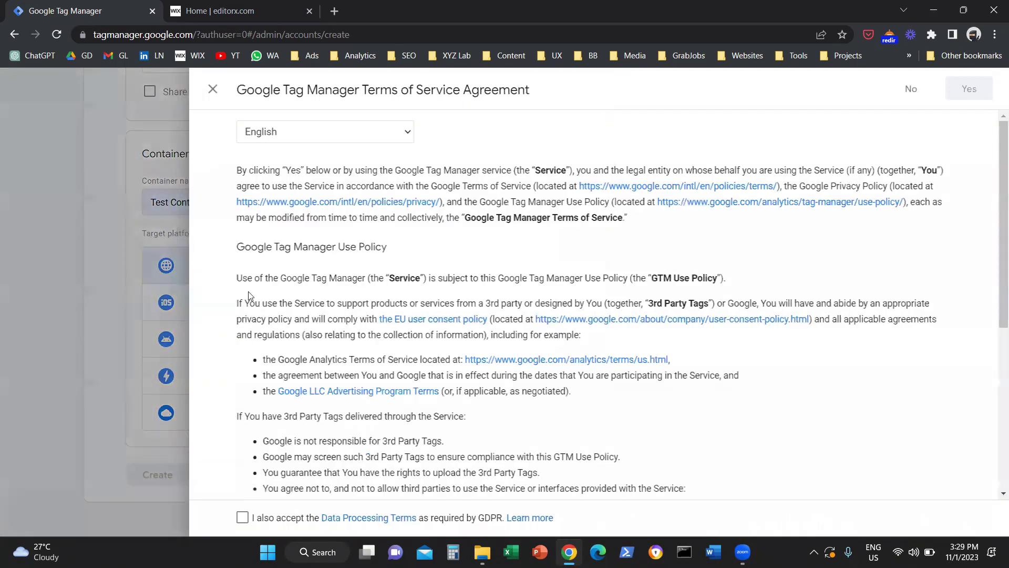
{"action": "scroll", "coordinate": [247, 368], "scroll_direction": "down", "scroll_amount": 5}
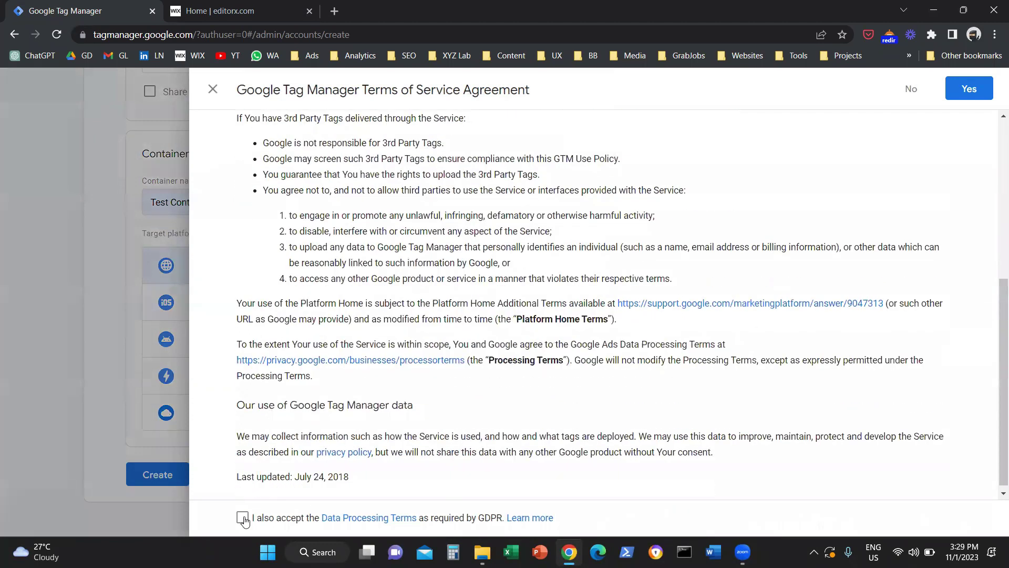
{"action": "left_click", "coordinate": [243, 519]}
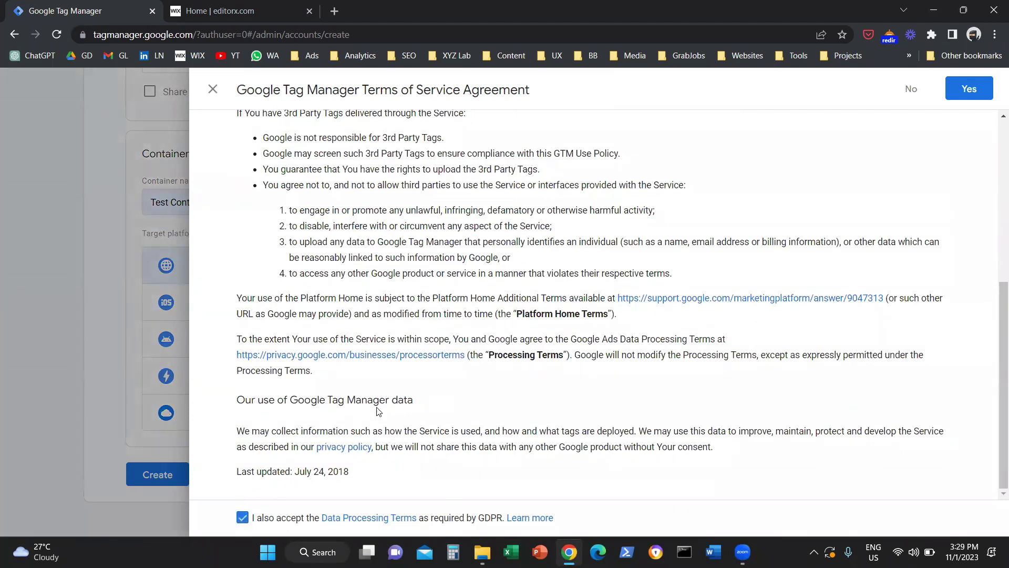
{"action": "left_click", "coordinate": [980, 100]}
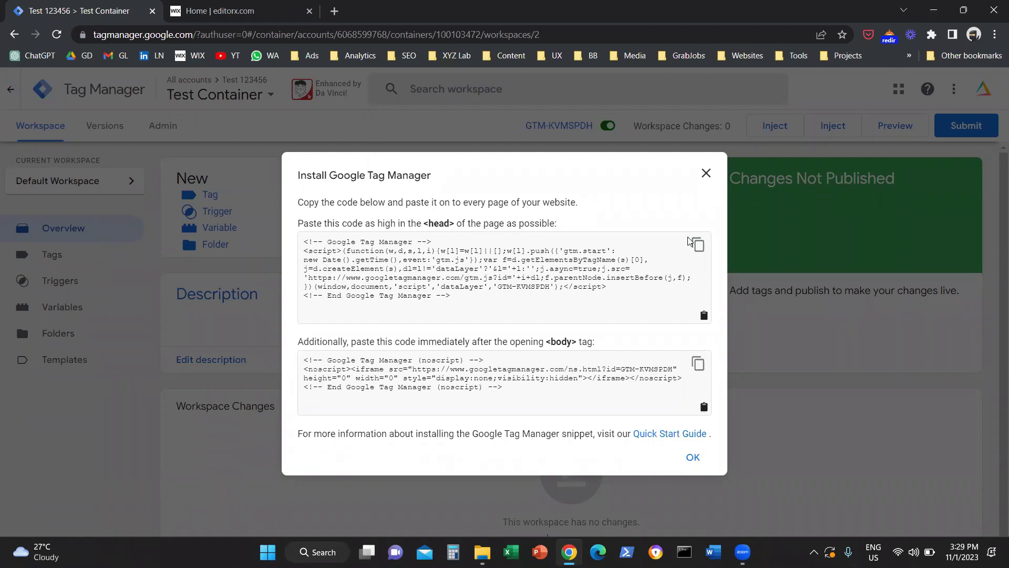
Step: Close the install-code dialog and mark the container ID with pen annotations
{"action": "left_click", "coordinate": [706, 173]}
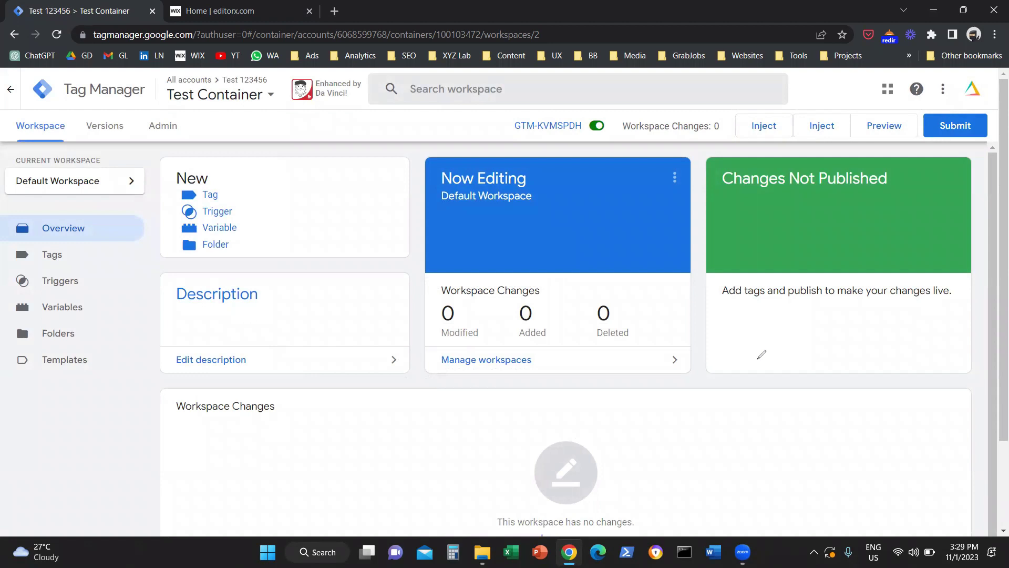
{"action": "key", "text": "ctrl+2"}
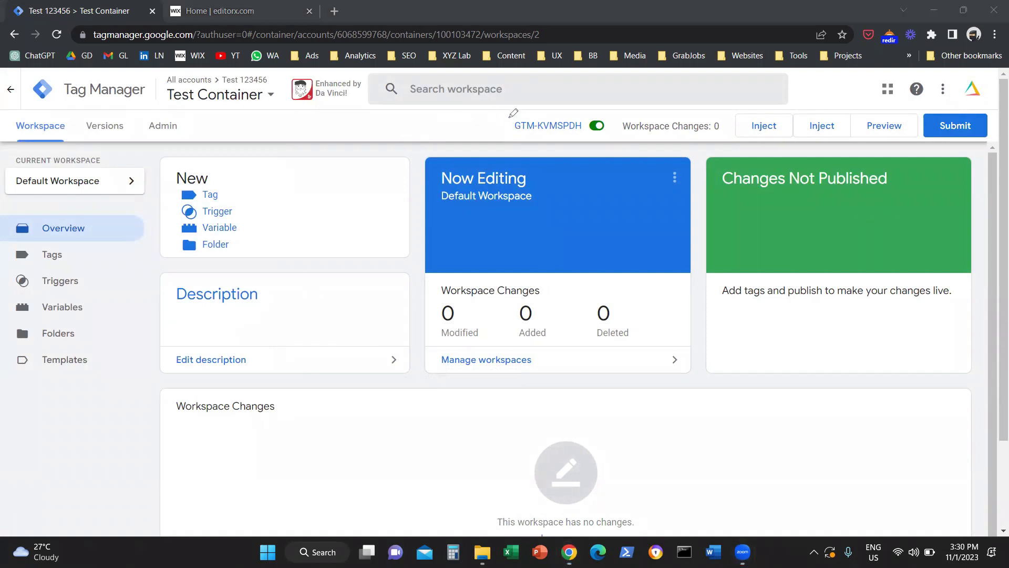
{"action": "left_click_drag", "start_coordinate": [512, 114], "coordinate": [500, 139]}
{"action": "mouse_move", "coordinate": [606, 111]}
{"action": "left_mouse_down"}
{"action": "mouse_move", "coordinate": [618, 126]}
{"action": "mouse_move", "coordinate": [611, 139]}
{"action": "left_mouse_up"}
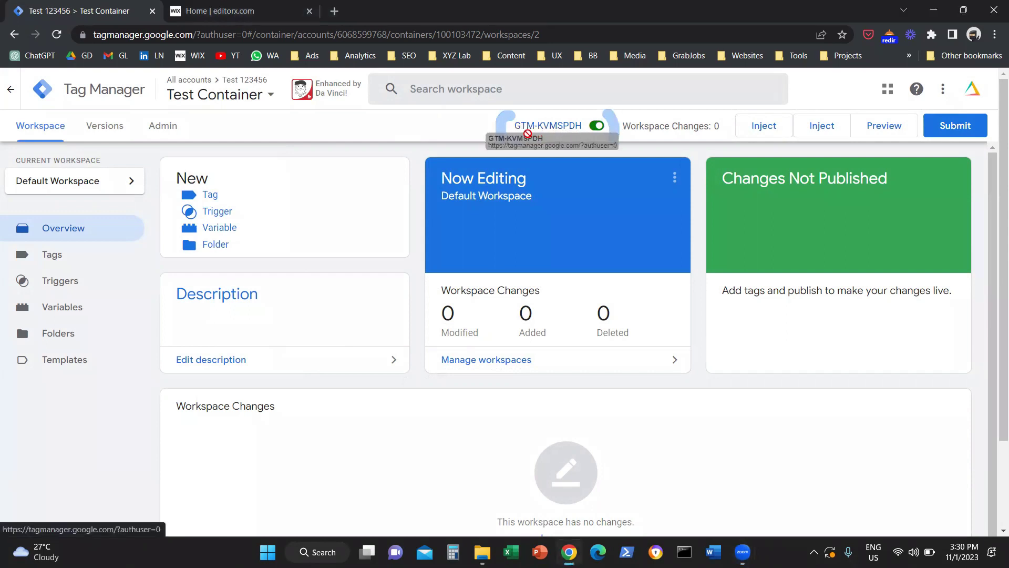
Step: Copy the container ID GTM-KVMSPDH to the clipboard
{"action": "left_click_drag", "start_coordinate": [515, 126], "coordinate": [583, 129]}
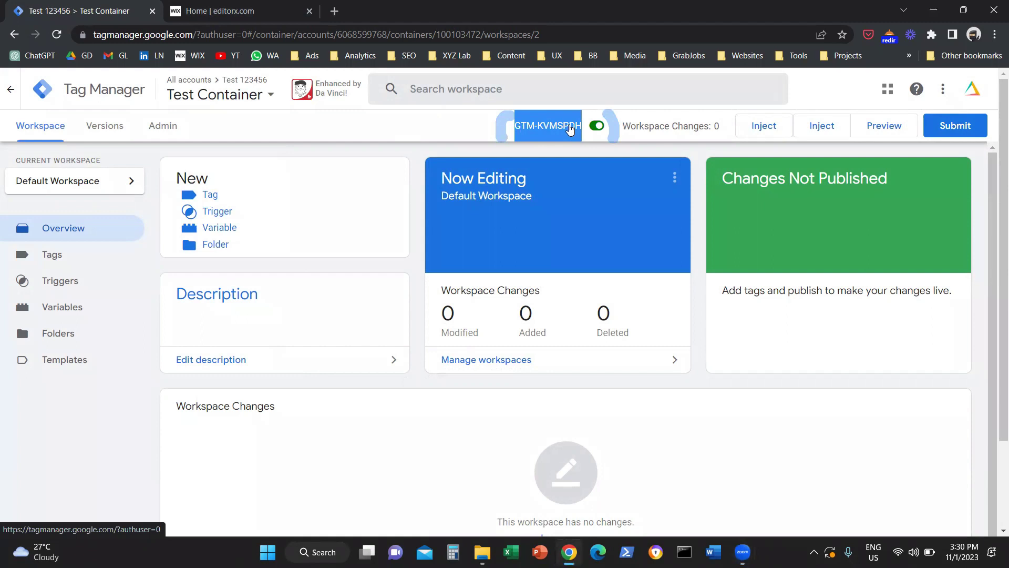
{"action": "right_click", "coordinate": [569, 128]}
{"action": "left_click", "coordinate": [616, 230]}
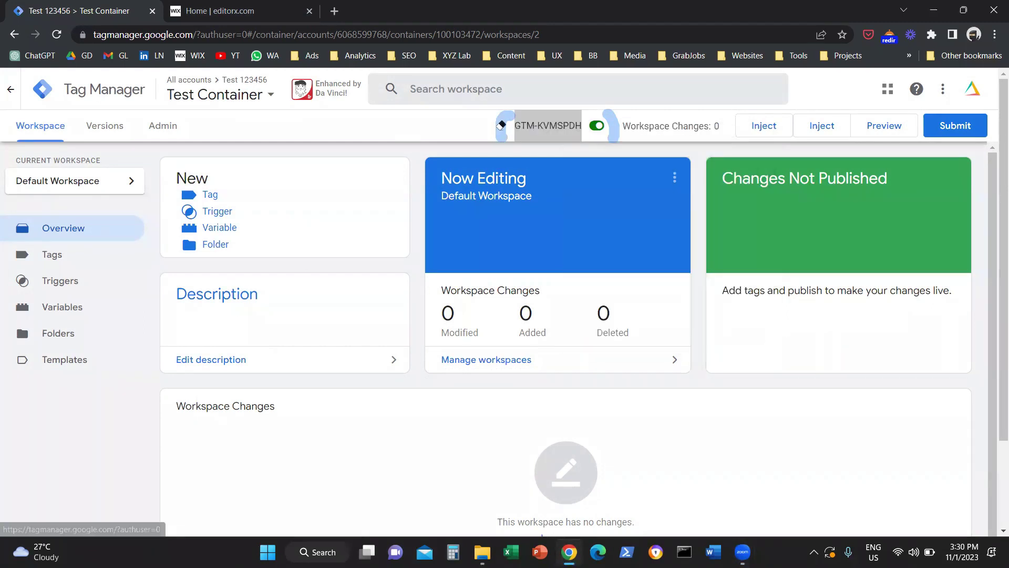
Step: Copy GTM-KVMSPDH from the Admin page's Container card, then switch to the Editor X tab
{"action": "left_click", "coordinate": [168, 128]}
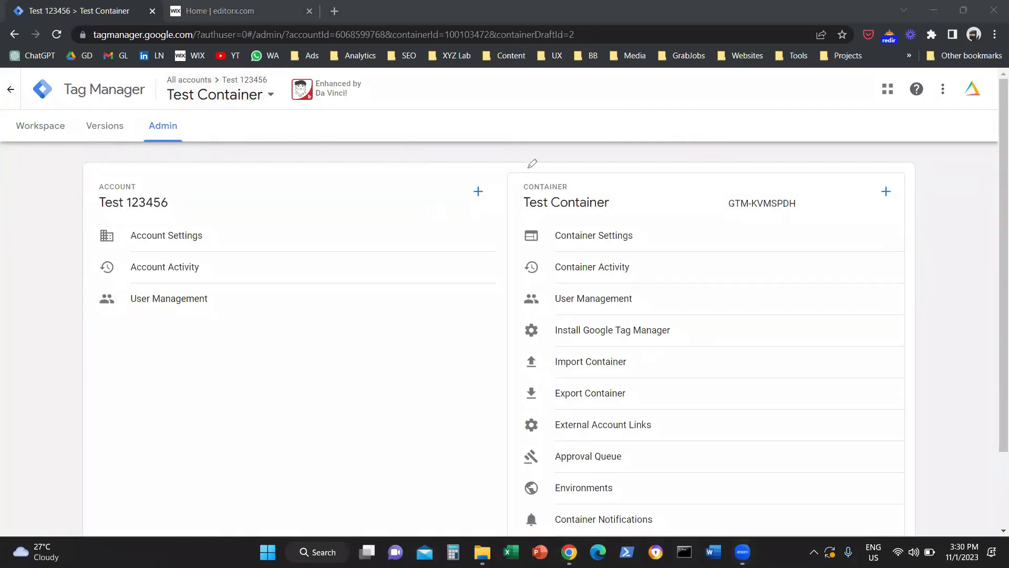
{"action": "mouse_move", "coordinate": [527, 167]}
{"action": "left_mouse_down"}
{"action": "mouse_move", "coordinate": [586, 206]}
{"action": "mouse_move", "coordinate": [650, 213]}
{"action": "mouse_move", "coordinate": [651, 224]}
{"action": "left_mouse_up"}
{"action": "mouse_move", "coordinate": [725, 181]}
{"action": "left_mouse_down"}
{"action": "mouse_move", "coordinate": [716, 201]}
{"action": "mouse_move", "coordinate": [724, 222]}
{"action": "left_mouse_up"}
{"action": "mouse_move", "coordinate": [804, 179]}
{"action": "left_mouse_down"}
{"action": "mouse_move", "coordinate": [821, 210]}
{"action": "mouse_move", "coordinate": [812, 224]}
{"action": "mouse_move", "coordinate": [731, 208]}
{"action": "left_mouse_up"}
{"action": "right_click", "coordinate": [740, 207]}
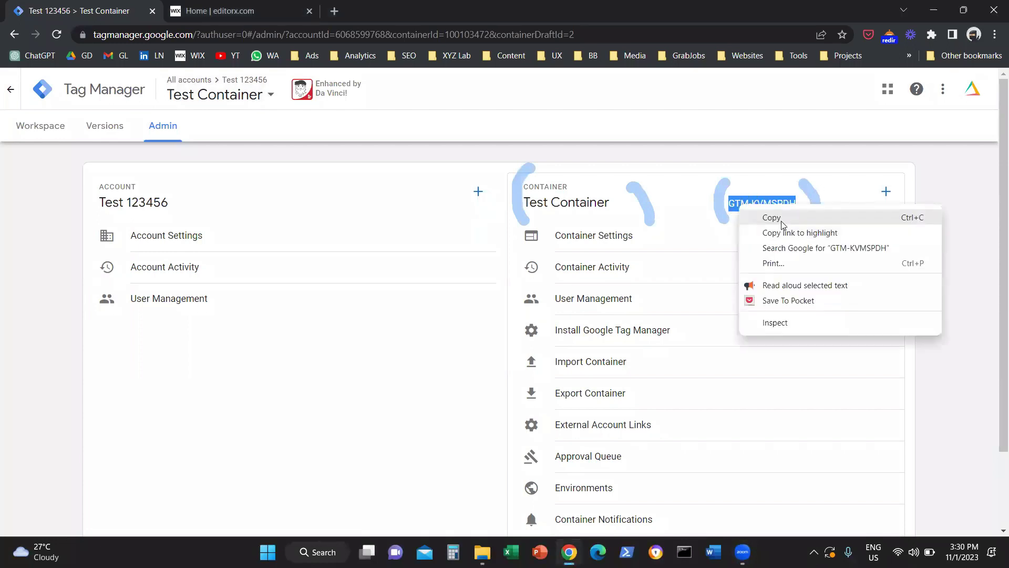
{"action": "left_click", "coordinate": [781, 218]}
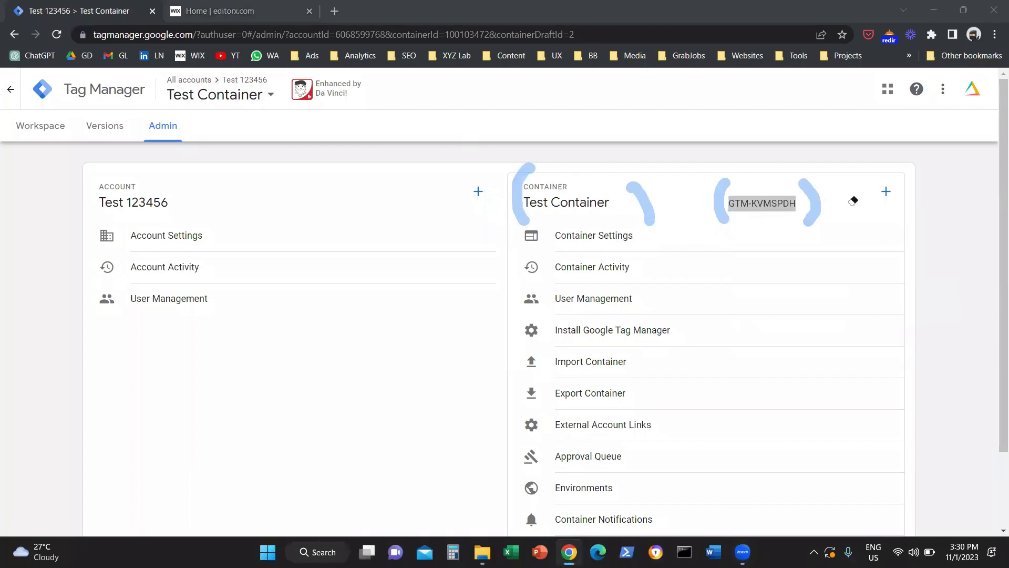
{"action": "left_click_drag", "start_coordinate": [853, 200], "coordinate": [469, 158]}
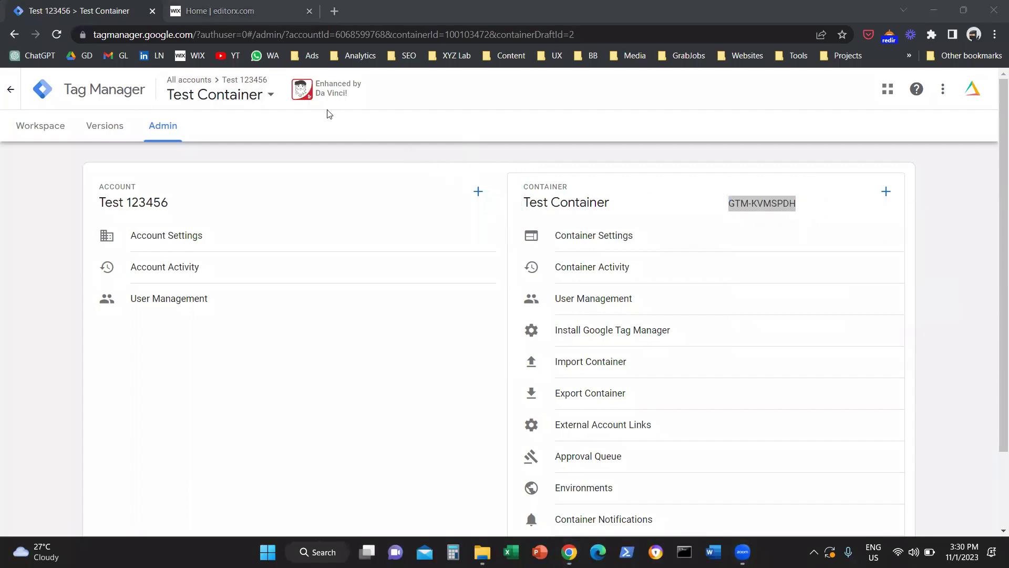
{"action": "left_click", "coordinate": [246, 16]}
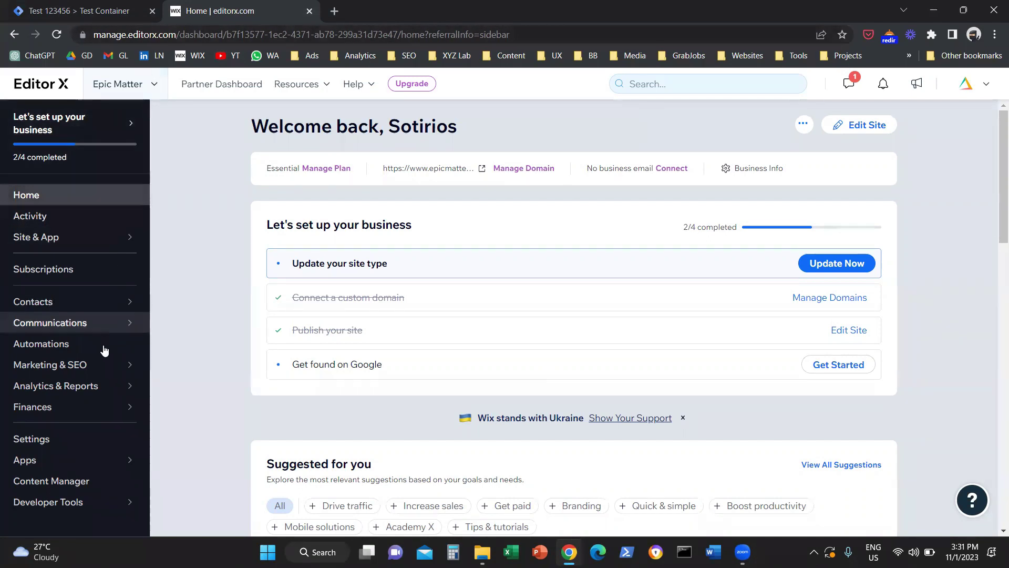
Step: Open Marketing & SEO > Marketing Integrations and mark the Google Tag Manager card
{"action": "mouse_move", "coordinate": [94, 374]}
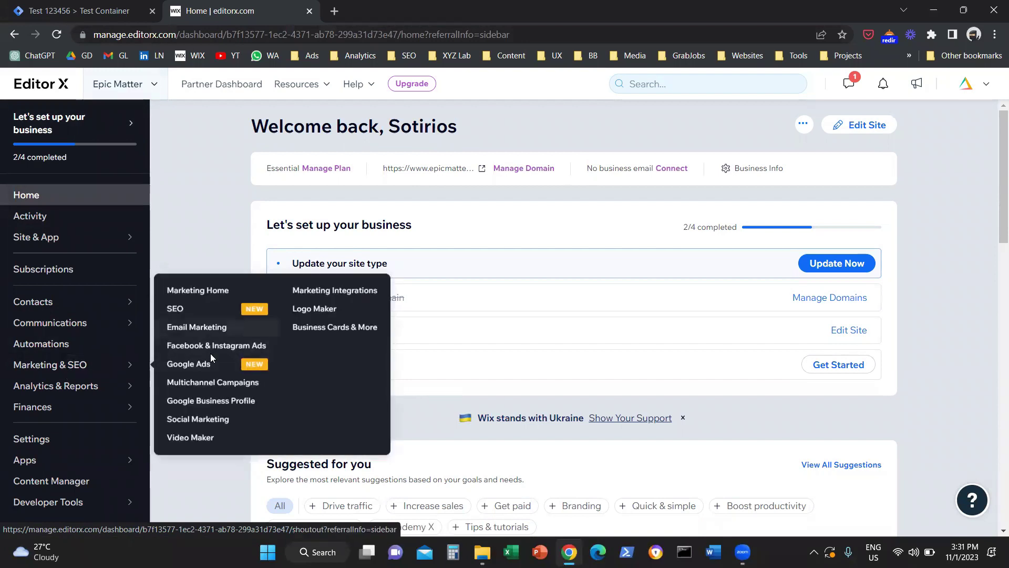
{"action": "left_click", "coordinate": [319, 295]}
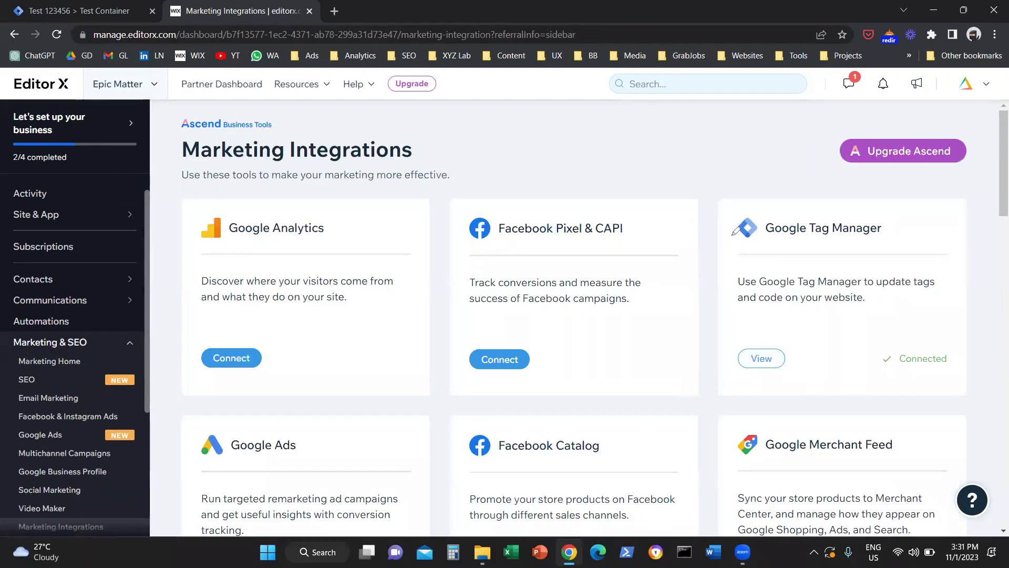
{"action": "key", "text": "ctrl+2"}
{"action": "left_click_drag", "start_coordinate": [740, 196], "coordinate": [730, 271]}
{"action": "left_click_drag", "start_coordinate": [896, 200], "coordinate": [908, 264]}
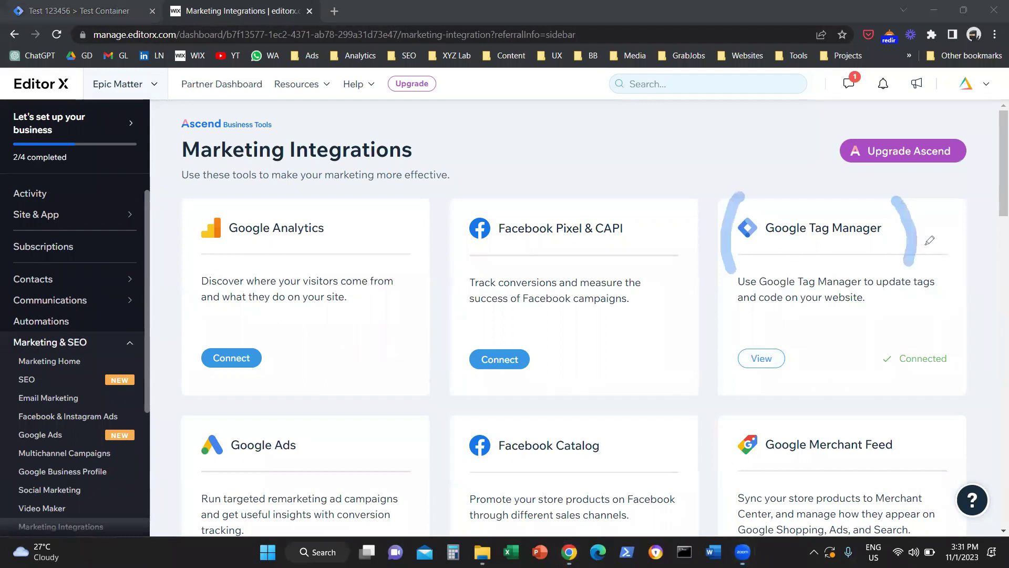
Step: Replace the Google Tag Manager ID GTM-WP2VGVM with GTM-KVMSPDH and close the dialog
{"action": "left_click", "coordinate": [760, 363]}
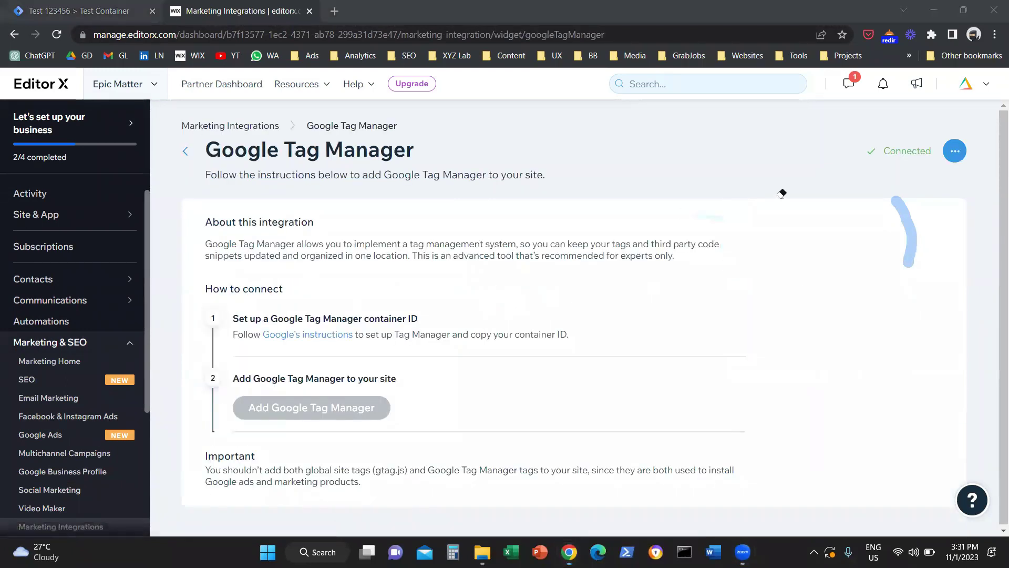
{"action": "left_click", "coordinate": [955, 151]}
{"action": "left_click", "coordinate": [877, 135]}
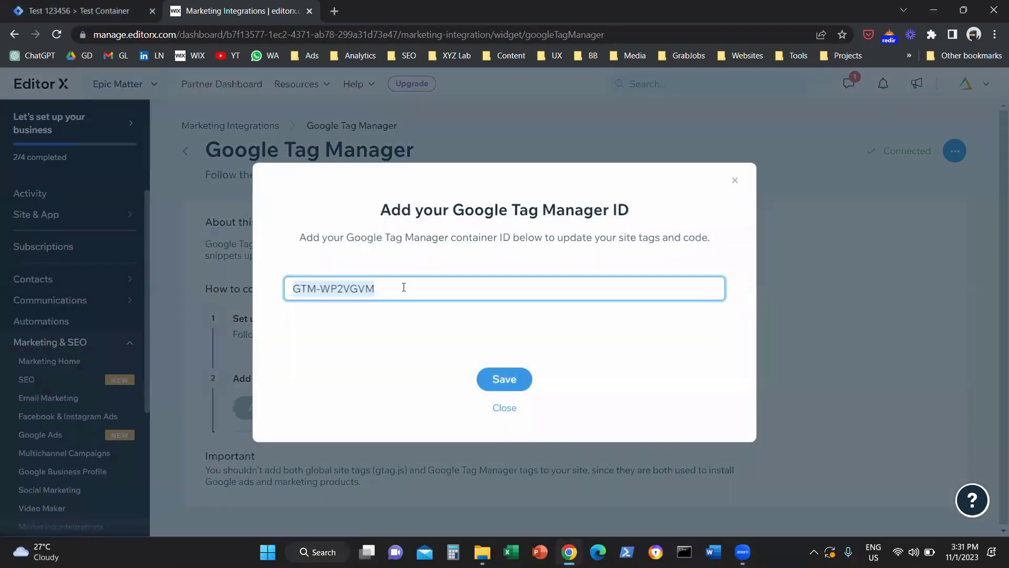
{"action": "key", "text": "ctrl+v"}
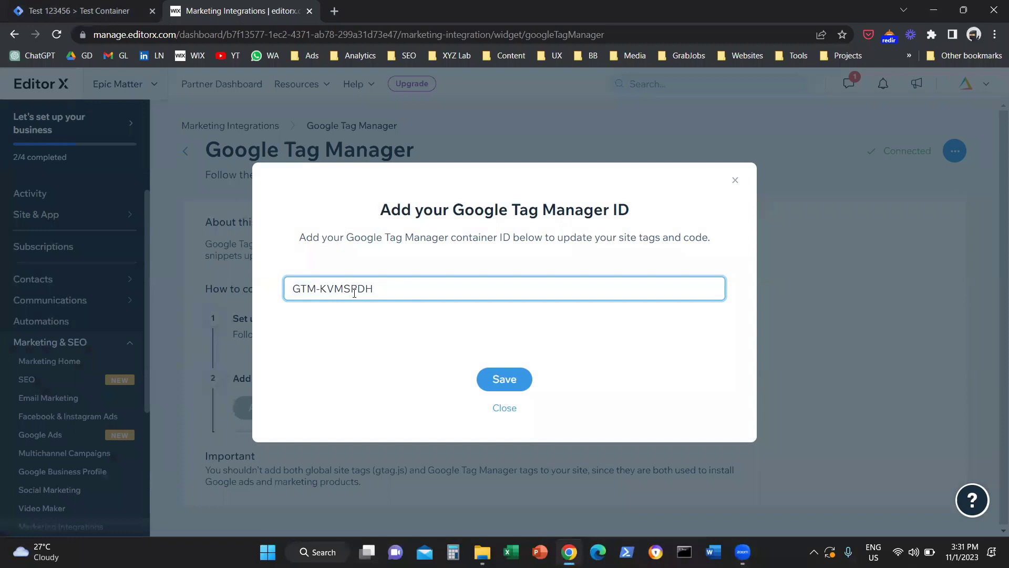
{"action": "left_click", "coordinate": [506, 410]}
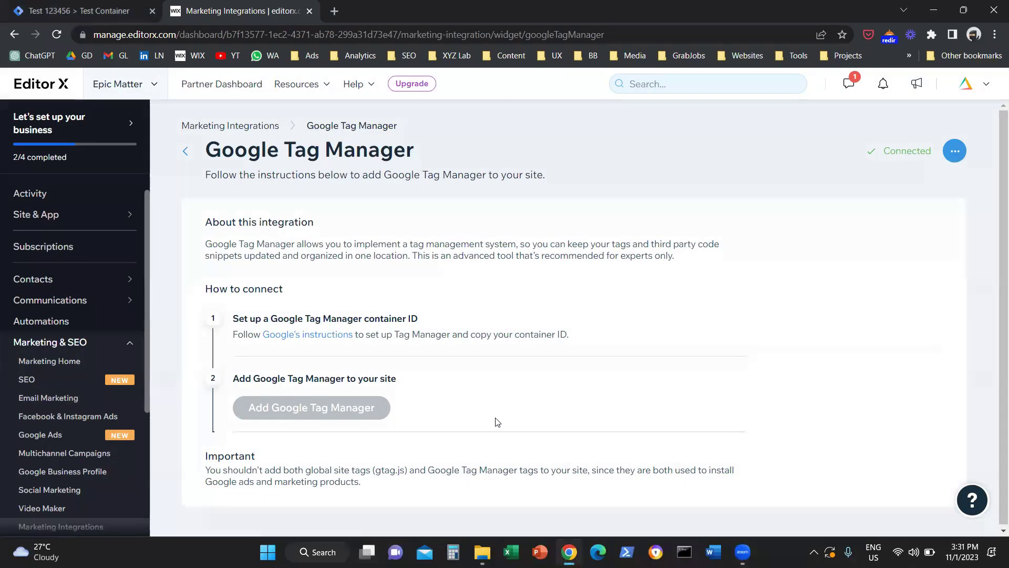